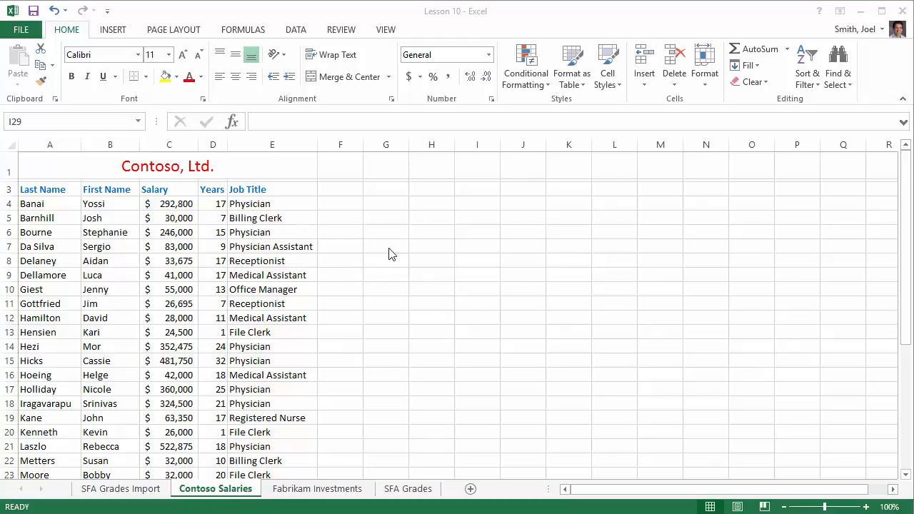
Insert a SUMIF function in cell C35, beside the "Salaries >100000" label, finding it with the search term "sumif"
click(187, 331)
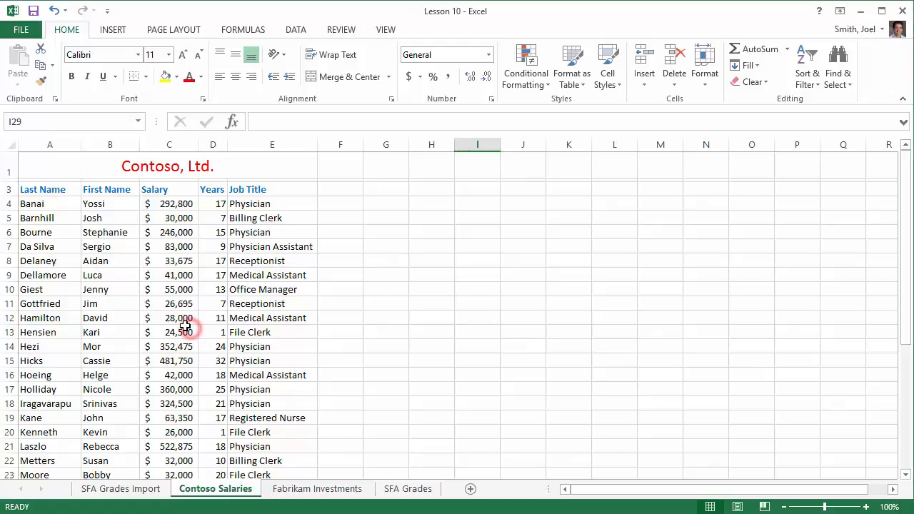
scroll(184, 325, down, 4)
scroll(185, 325, down, 3)
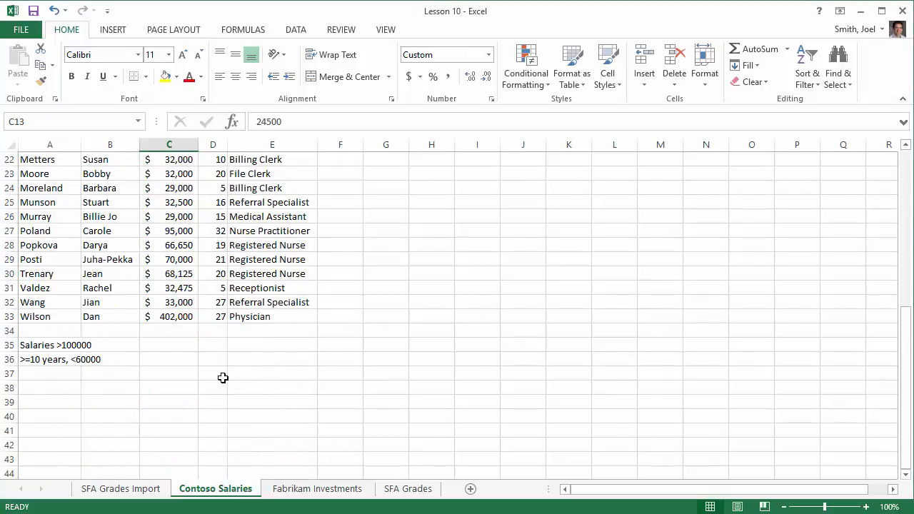
click(175, 345)
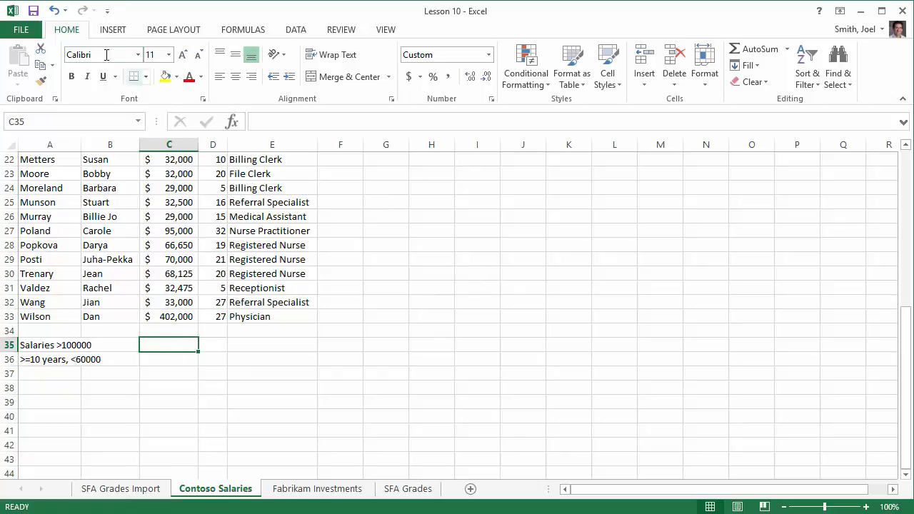
click(243, 30)
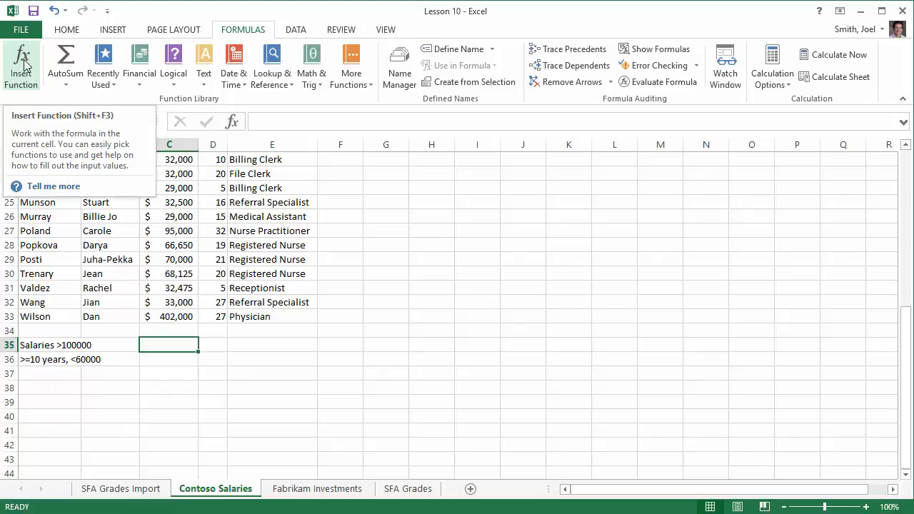
click(25, 66)
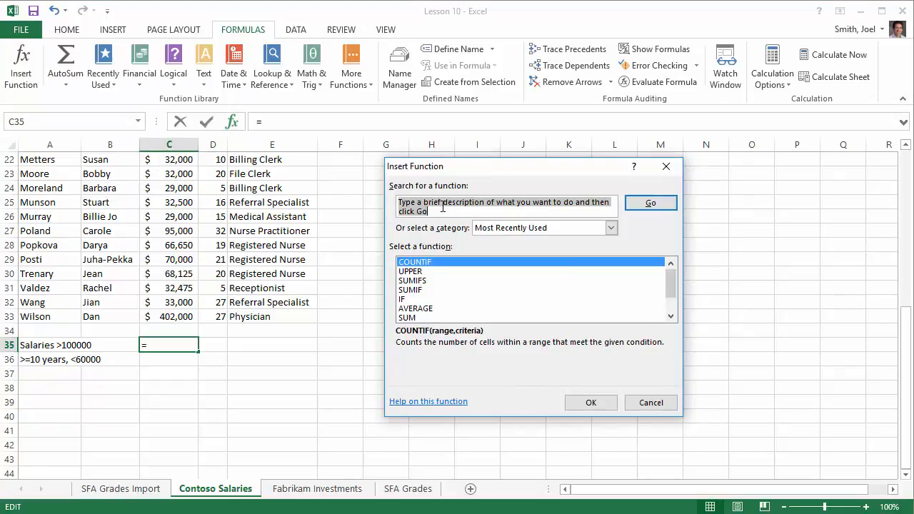
text(sumif)
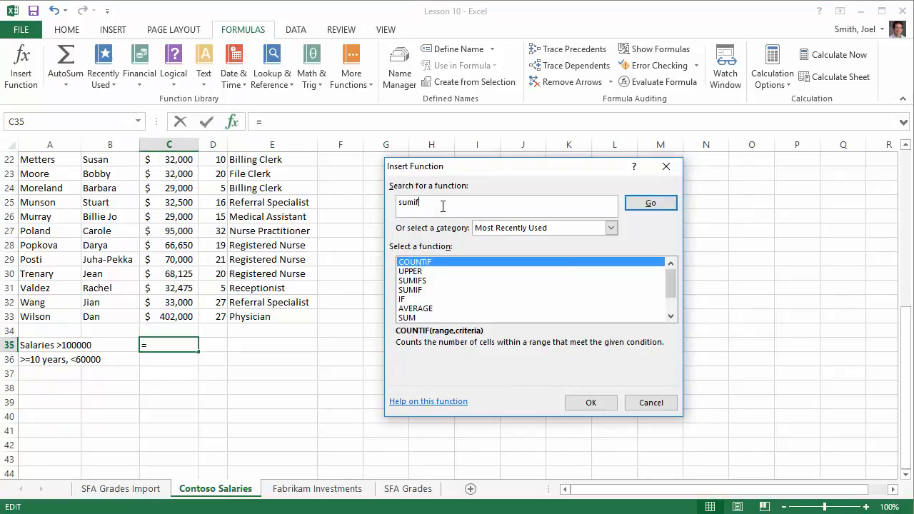
key(Return)
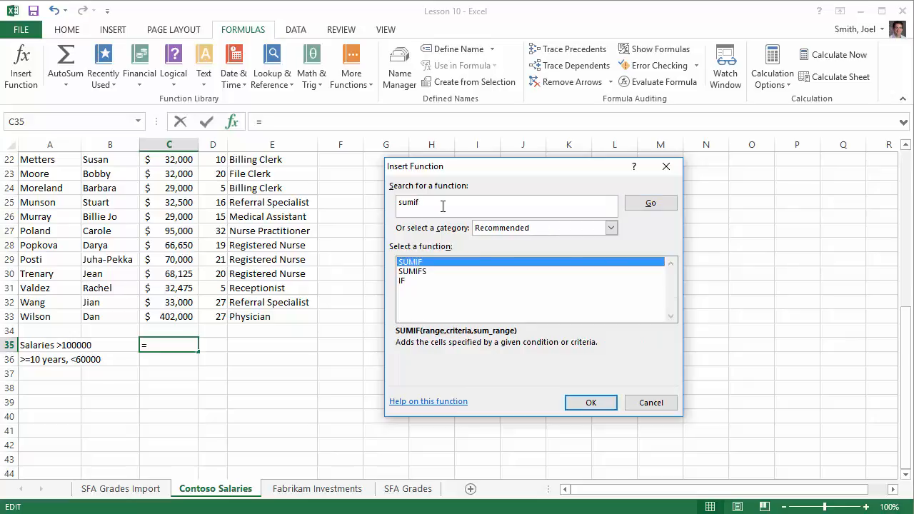
double_click(412, 263)
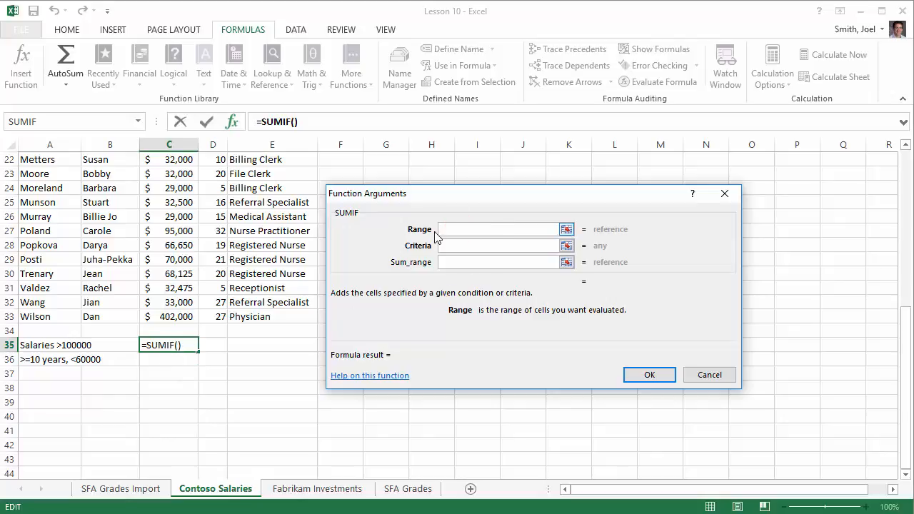
Set the SUMIF range to the Salary values in C4:C33
scroll(235, 362, up, 4)
scroll(235, 362, up, 3)
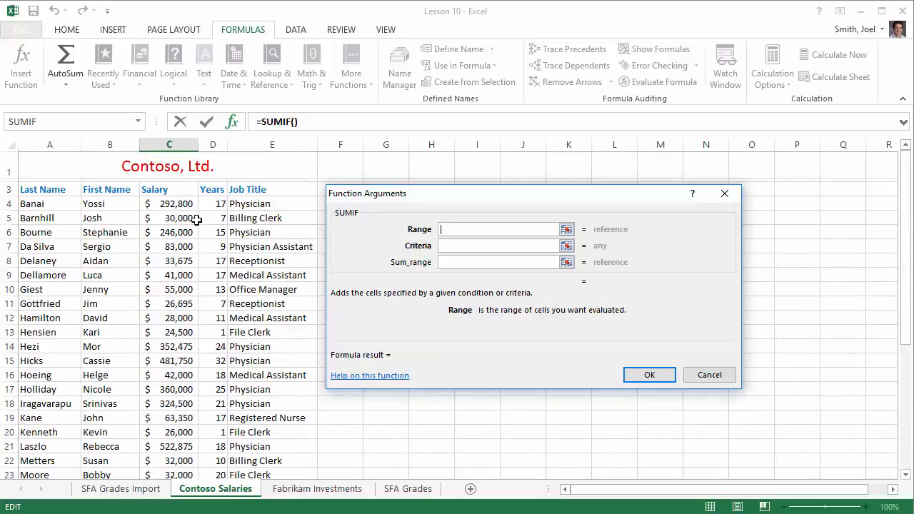
drag(175, 203, 176, 448)
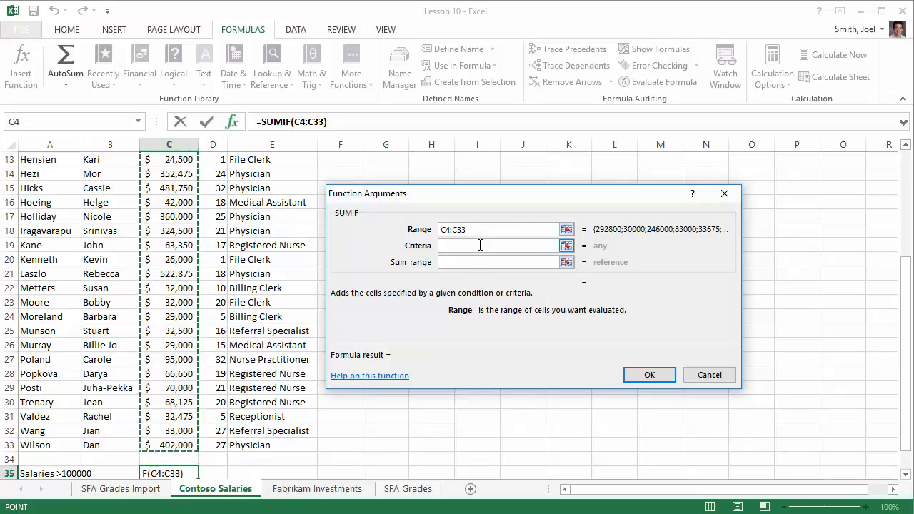
Set the SUMIF criteria to >100000 and enter the finished formula in C35
click(480, 246)
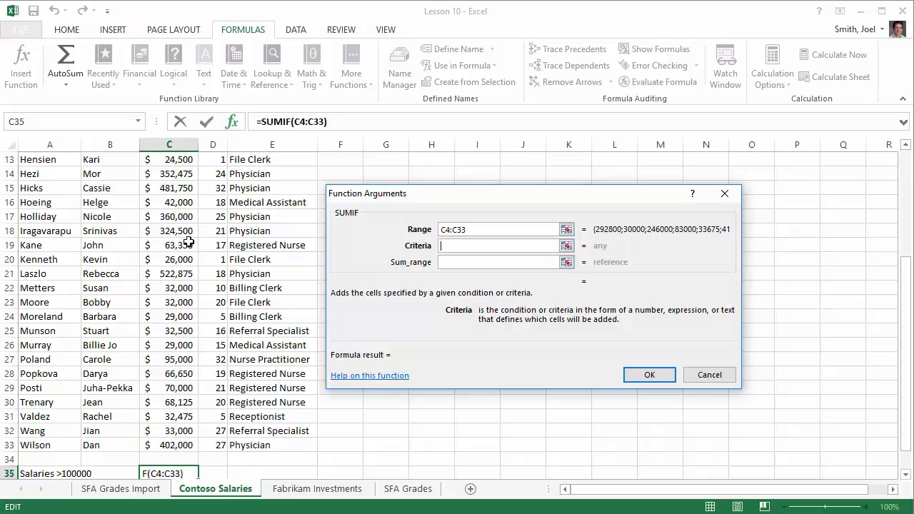
scroll(209, 333, down, 1)
scroll(210, 334, down, 1)
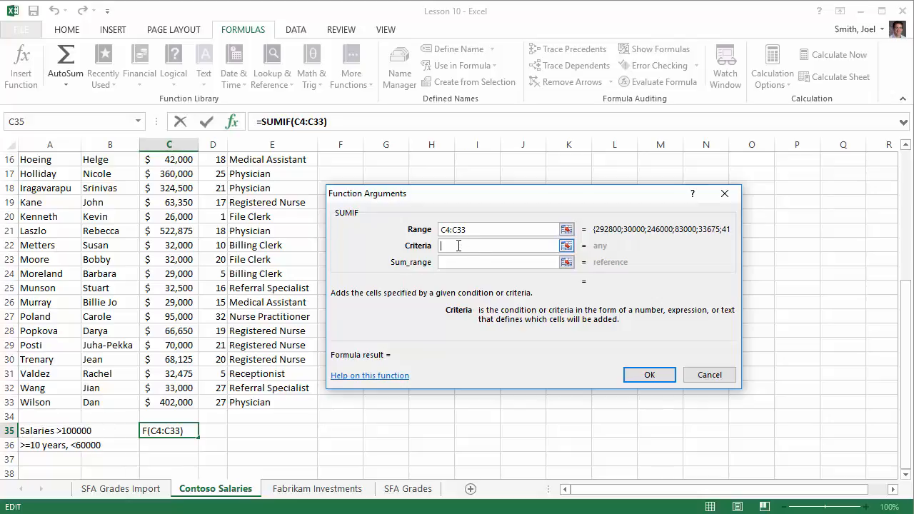
text(>)
text(100)
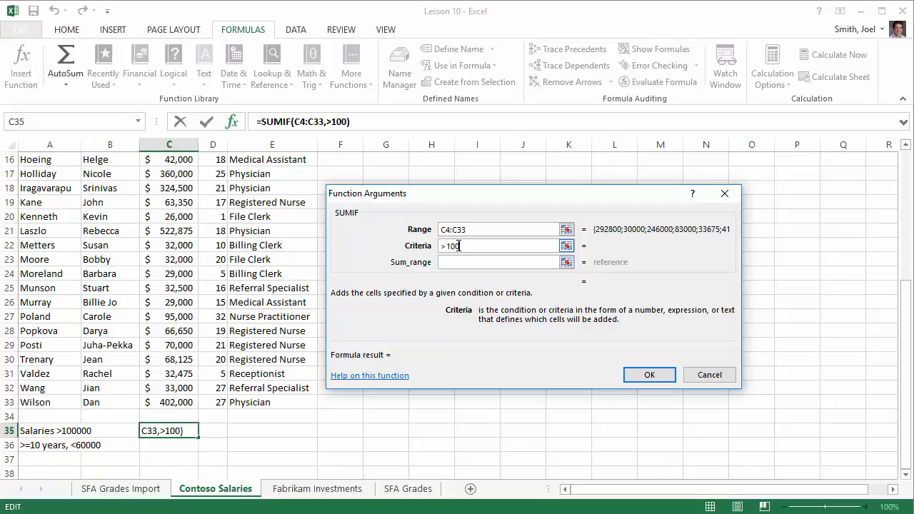
text(000)
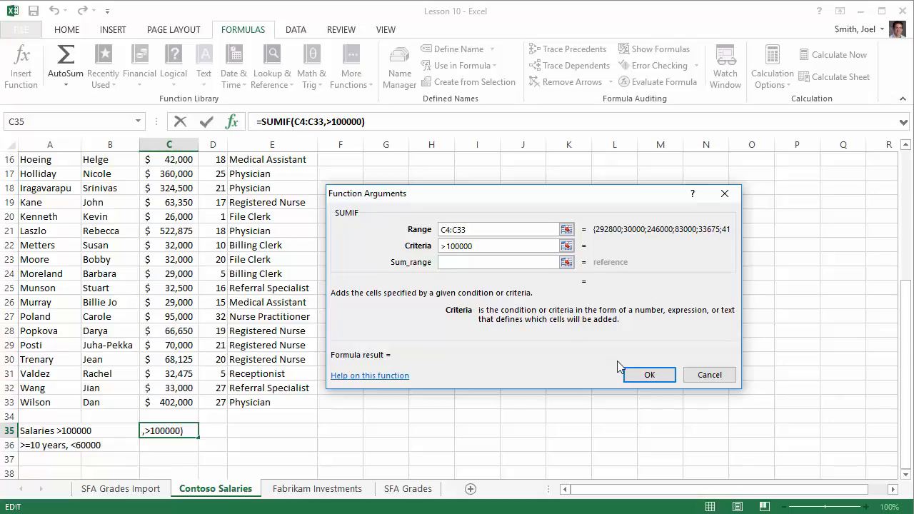
click(649, 375)
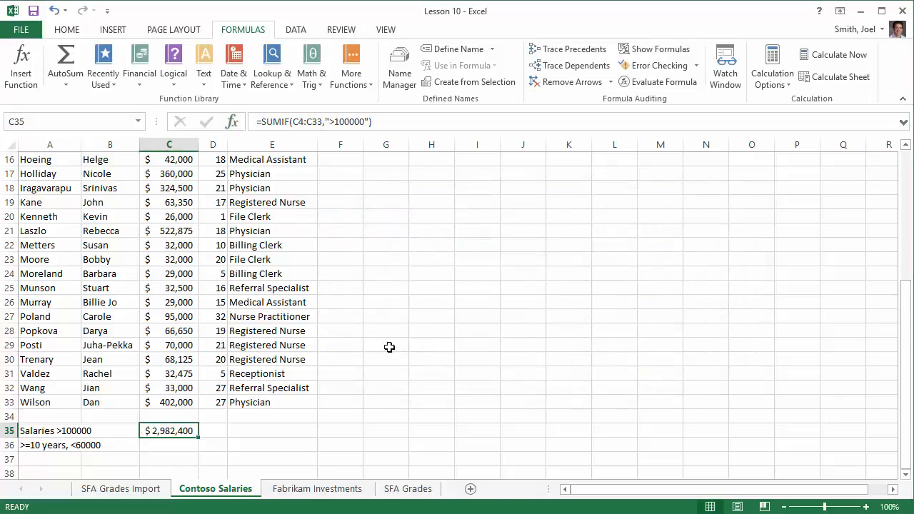
Examine the Salary column for the salaries above 100000 that the SUMIF formula in C35 adds up
scroll(184, 304, up, 3)
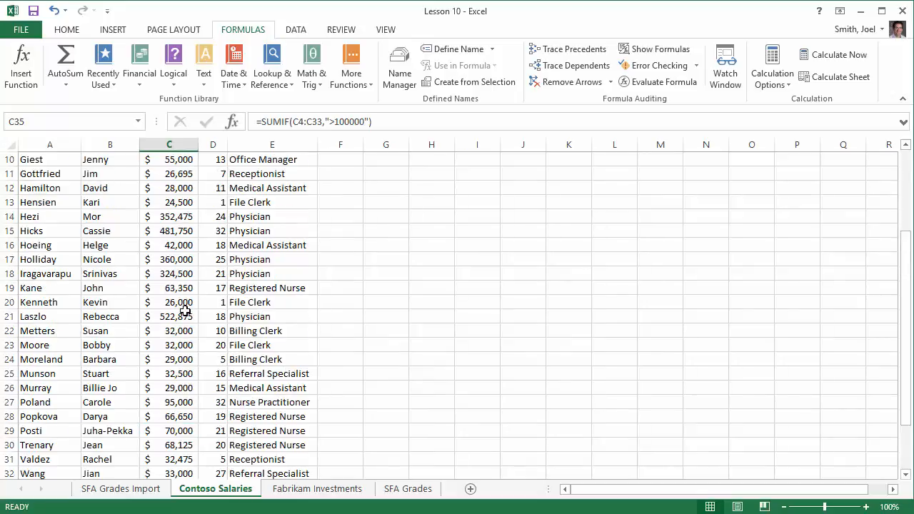
scroll(179, 229, down, 2)
scroll(180, 331, up, 3)
scroll(181, 332, up, 1)
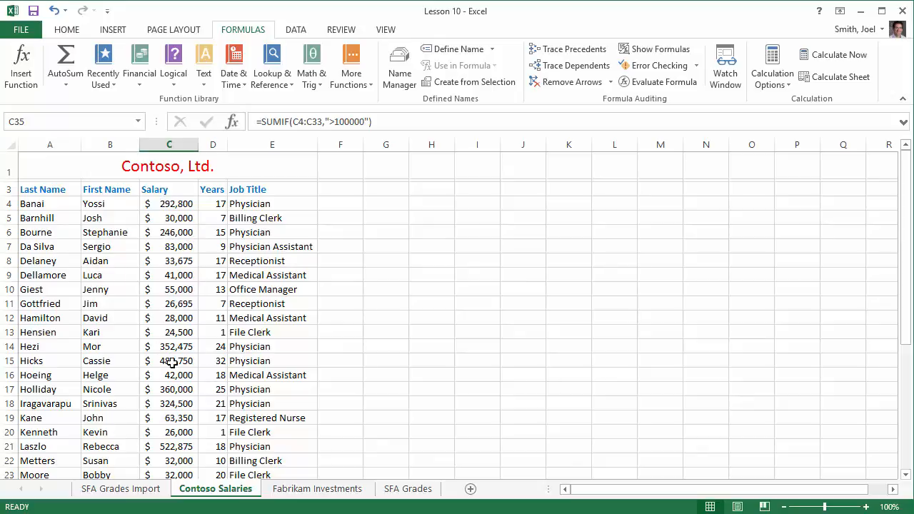
scroll(397, 308, down, 3)
scroll(397, 309, down, 3)
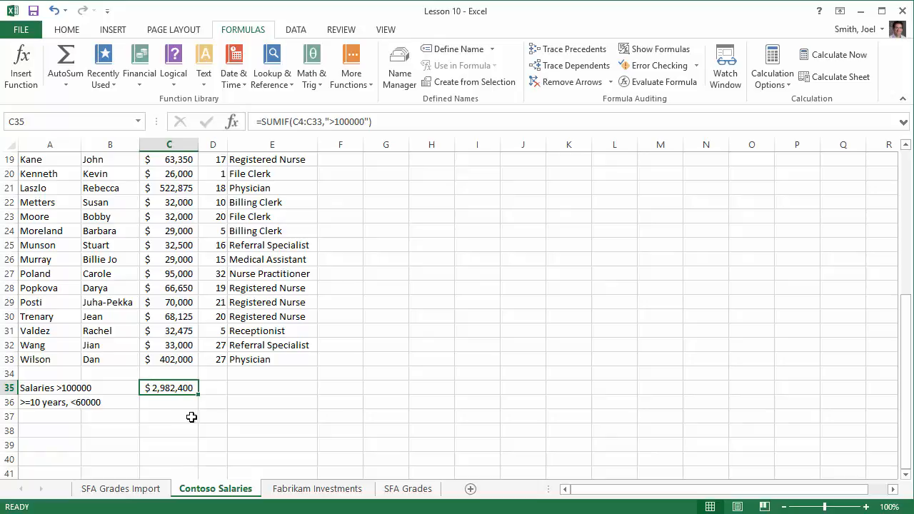
Insert a SUMIFS function in cell C36, beside the ">=10 years, <60000" label
click(167, 402)
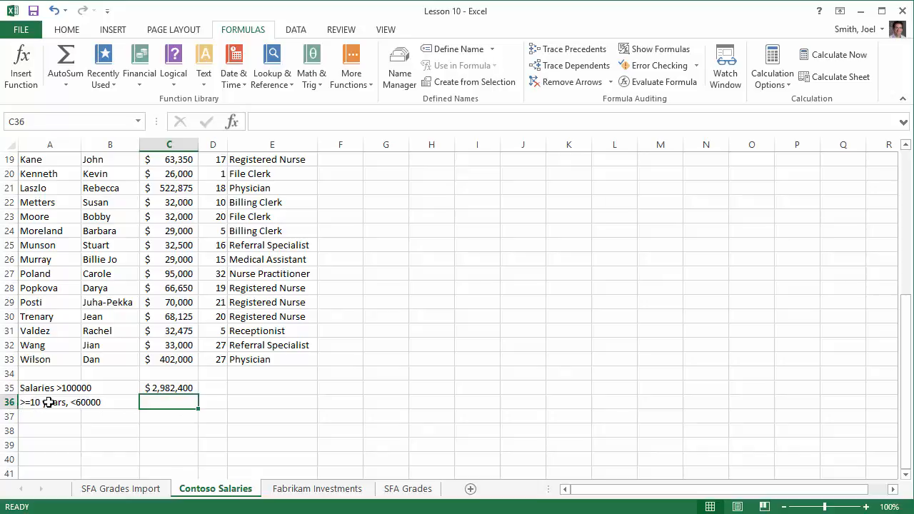
scroll(321, 329, up, 6)
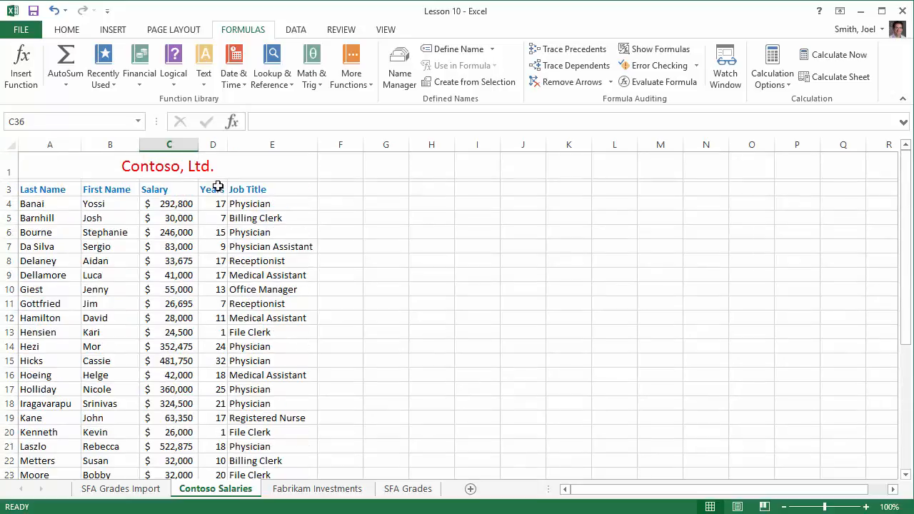
scroll(306, 368, down, 5)
scroll(306, 369, down, 1)
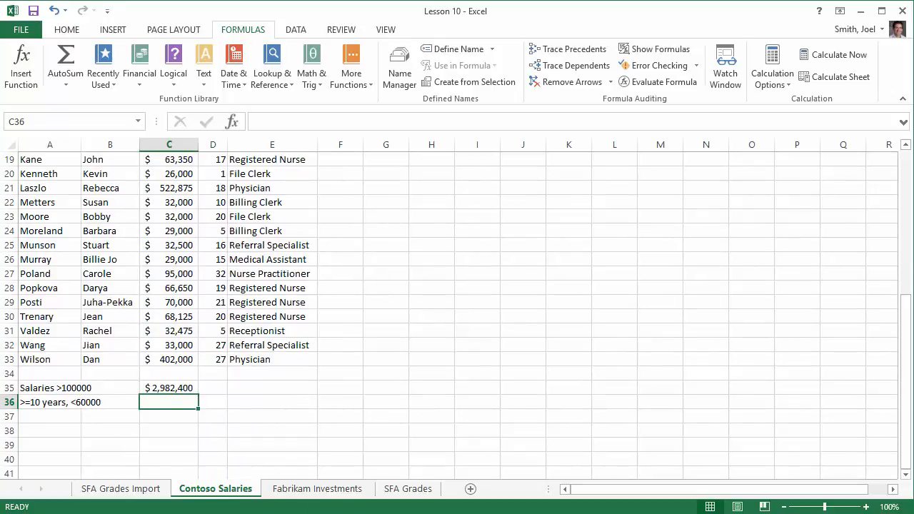
scroll(359, 412, up, 4)
scroll(359, 411, down, 4)
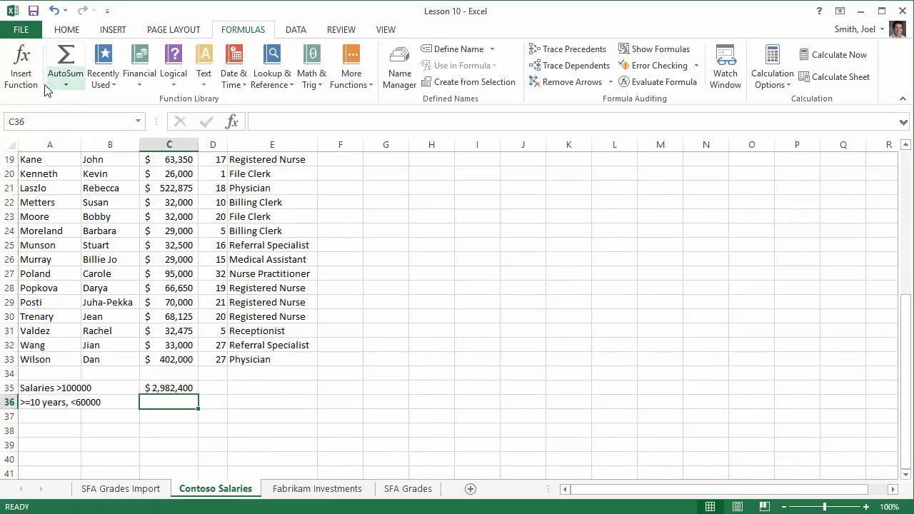
click(16, 63)
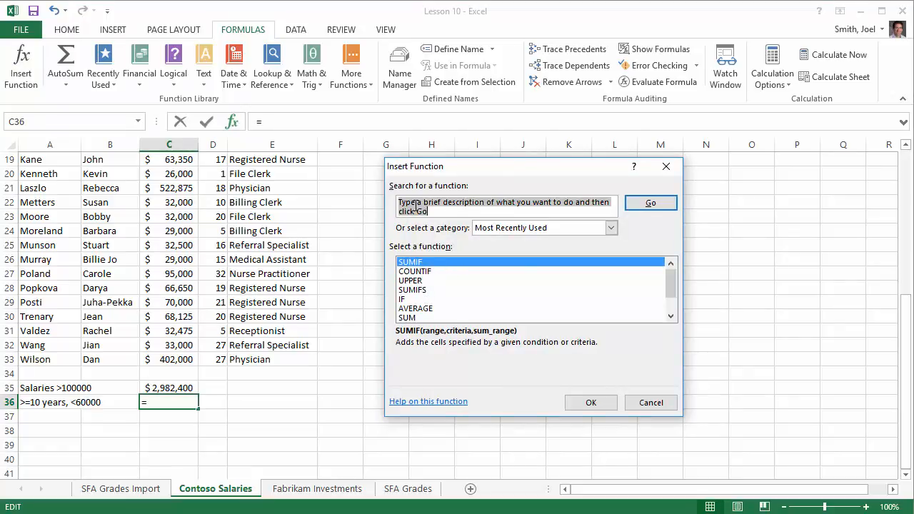
double_click(421, 290)
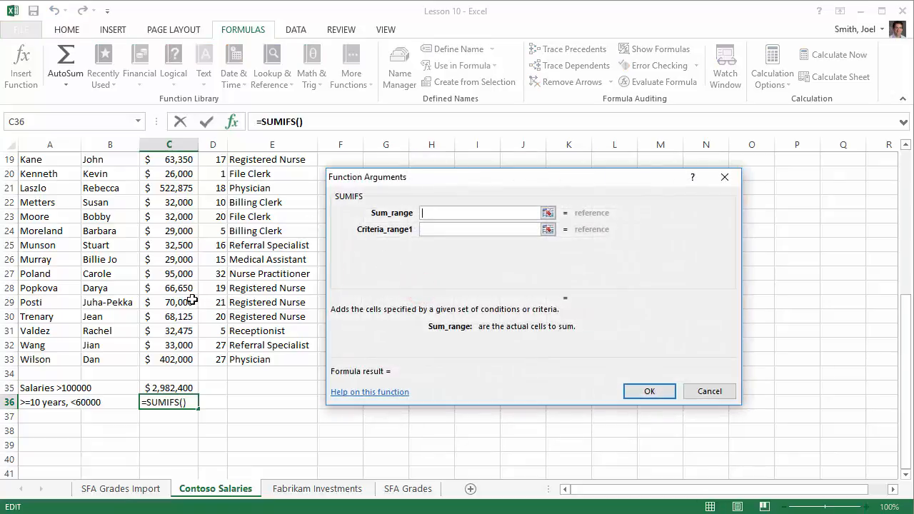
Set the SUMIFS sum range to the salaries in C4:C33 and the first criteria range to the years in D4:D33
scroll(193, 293, up, 6)
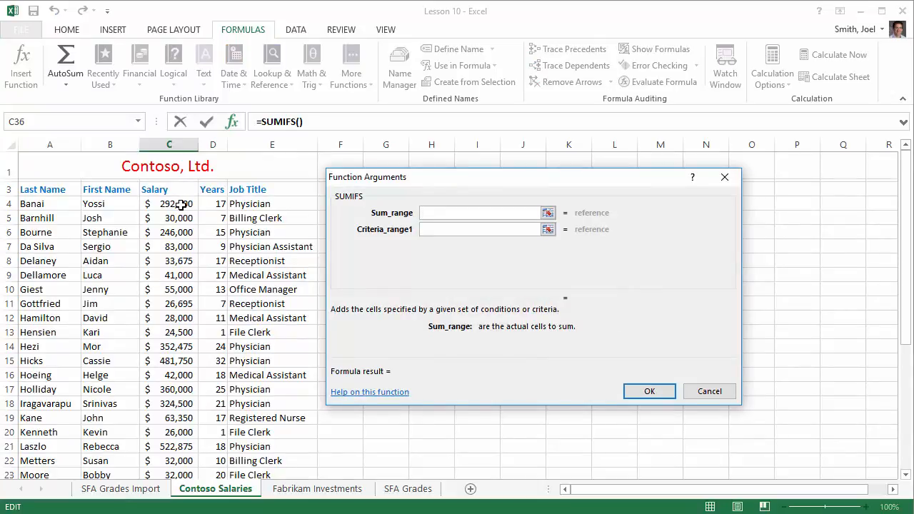
drag(180, 204, 176, 447)
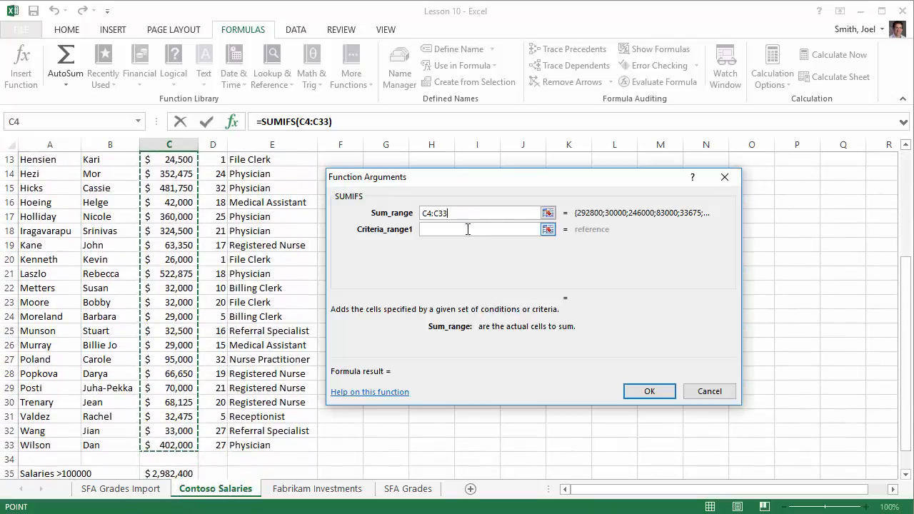
click(463, 230)
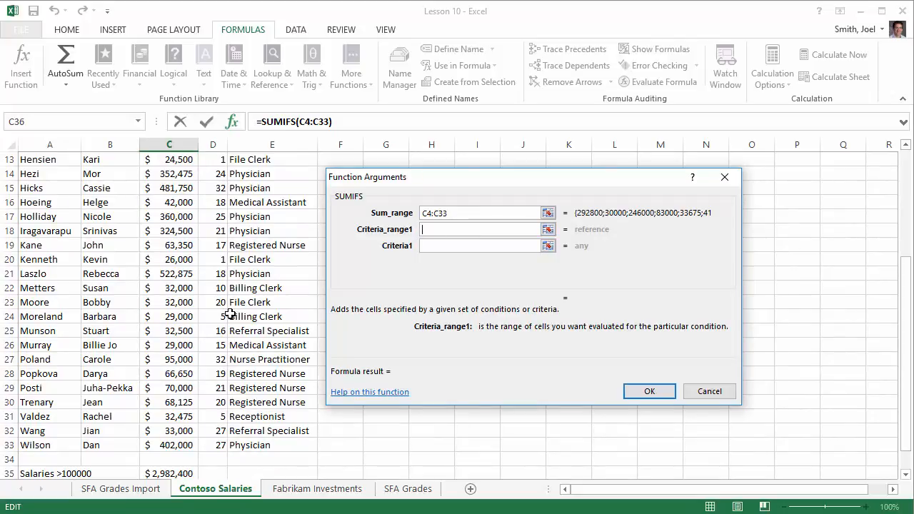
scroll(229, 314, up, 4)
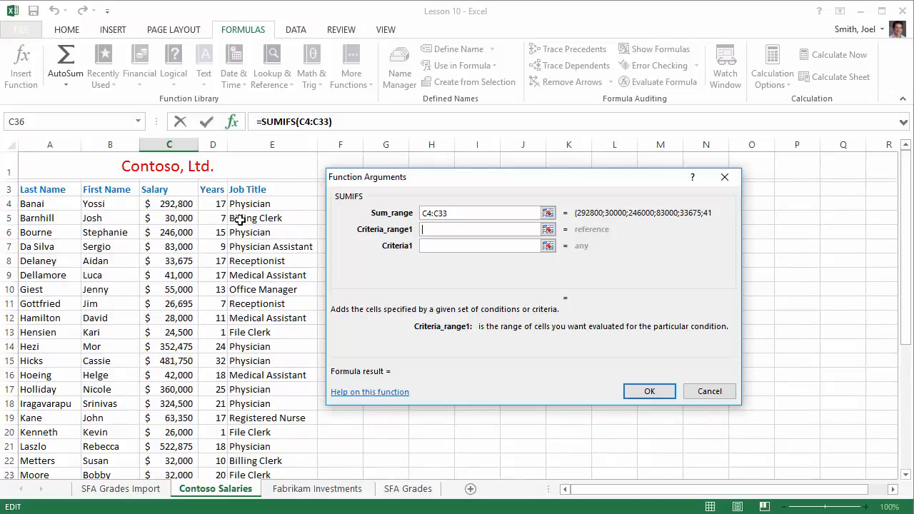
drag(219, 204, 203, 459)
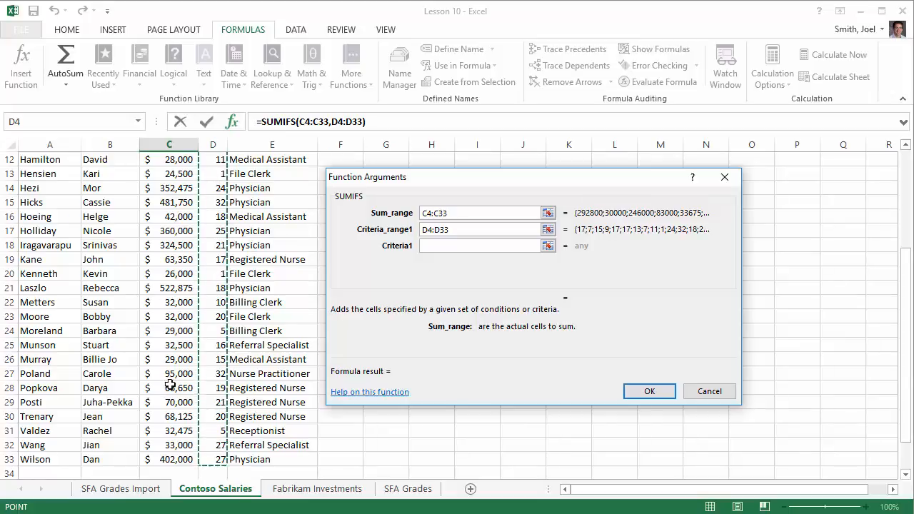
Set the first SUMIFS criterion, for the Years column, to >=10
click(439, 244)
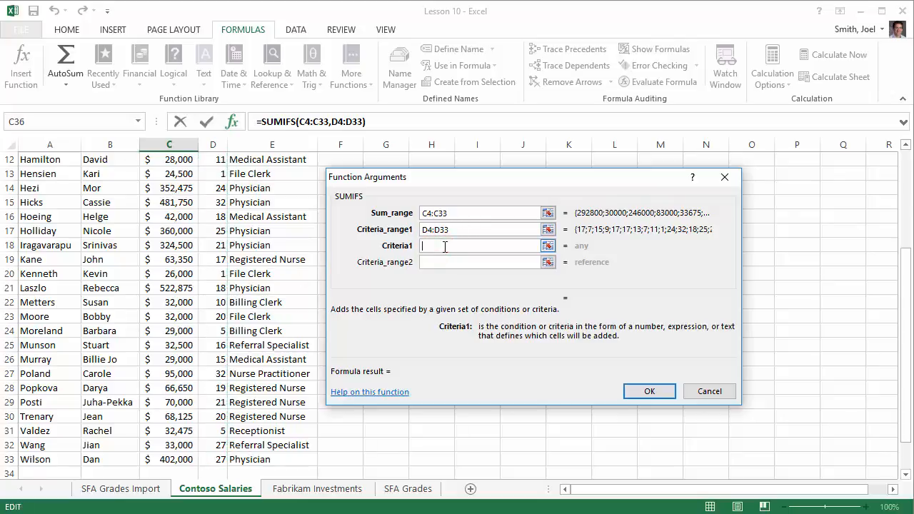
scroll(225, 268, down, 3)
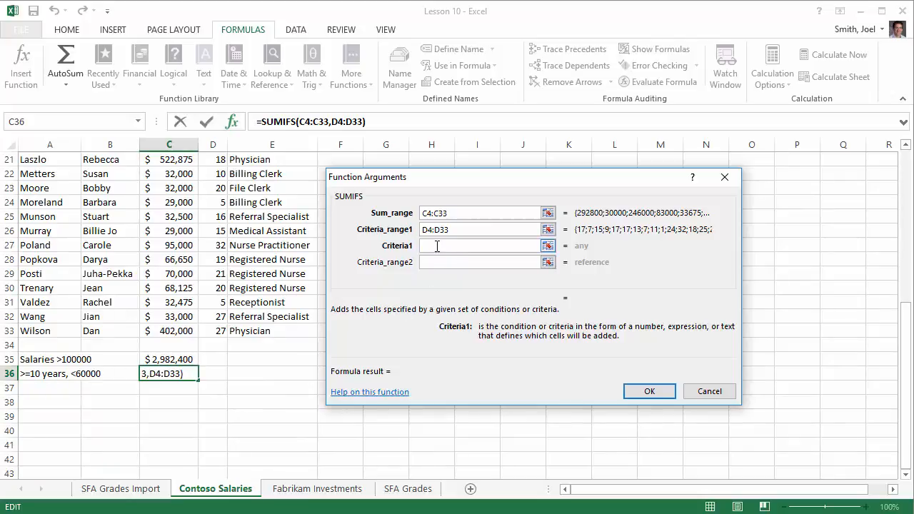
text(>)
text(=10)
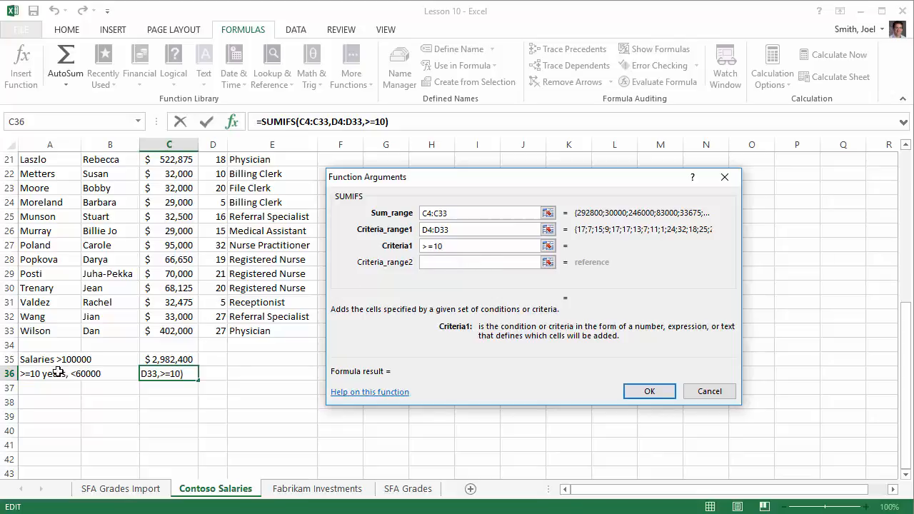
Set the second SUMIFS criteria range to the Salary values in C4:C33
click(458, 261)
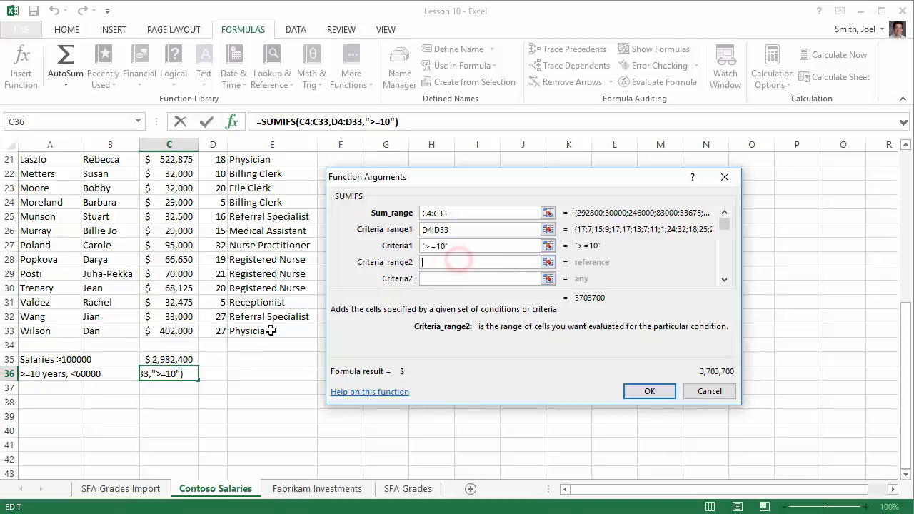
scroll(179, 324, up, 7)
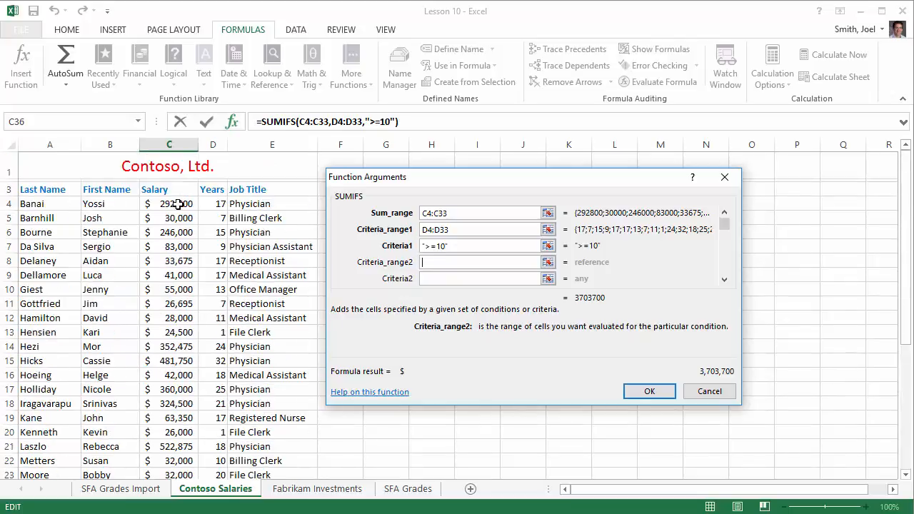
drag(179, 204, 176, 448)
click(446, 278)
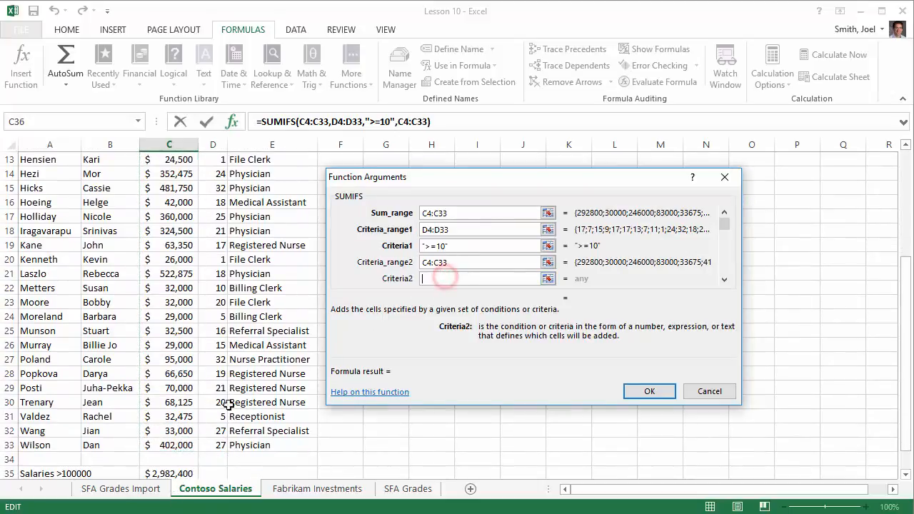
Set the second SUMIFS criterion, for the Salary column, to <60000 and insert the completed formula in C36
scroll(200, 378, down, 2)
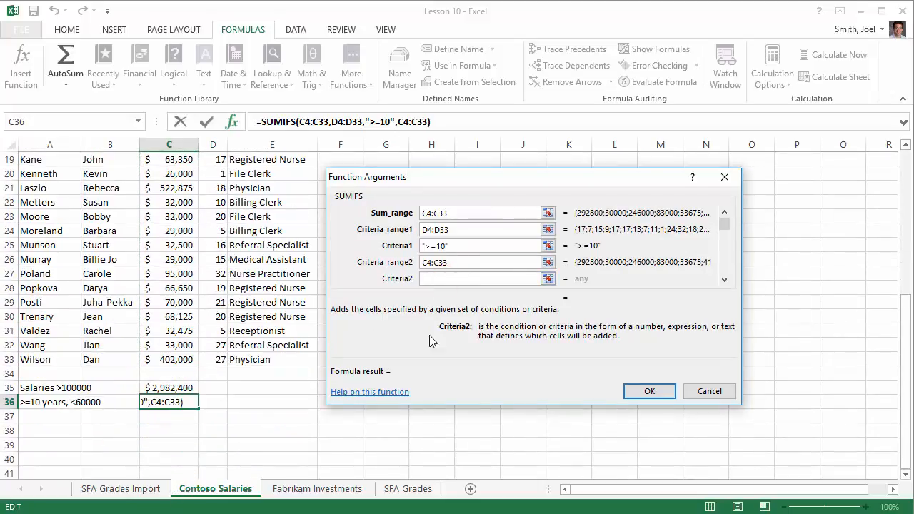
text(<60)
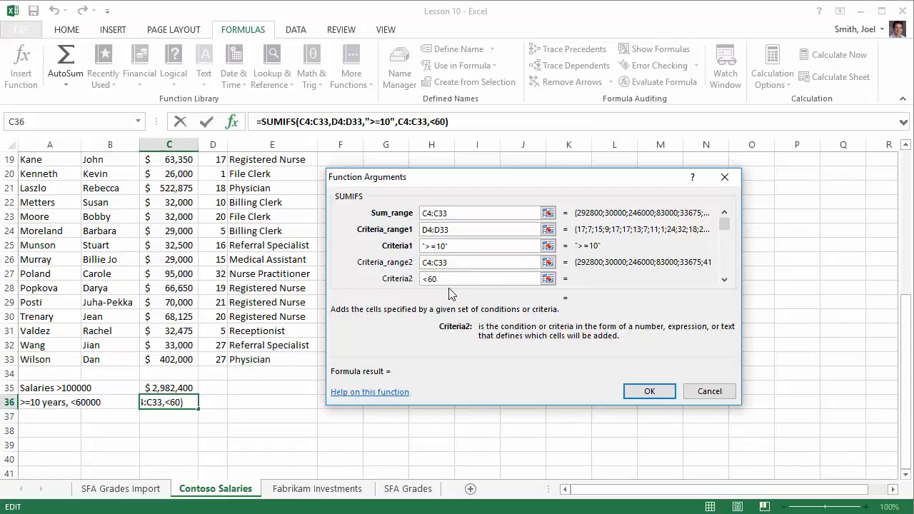
text(000)
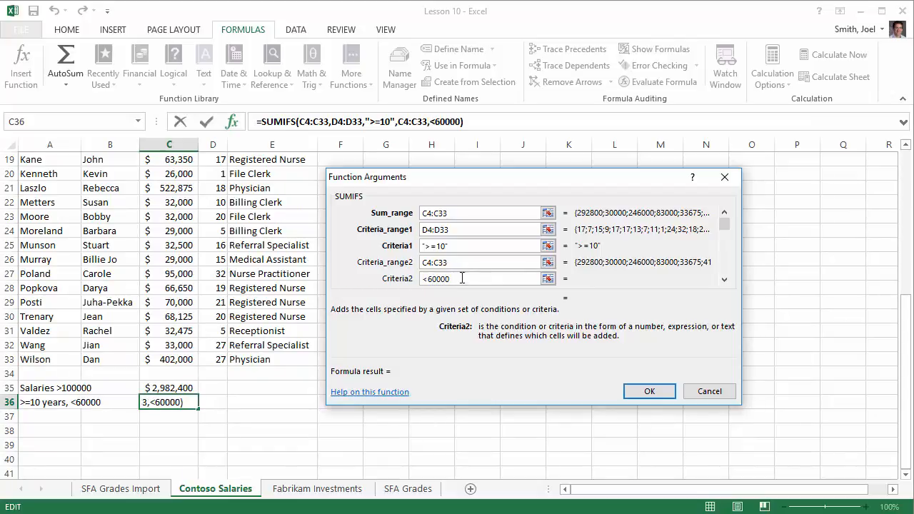
click(649, 392)
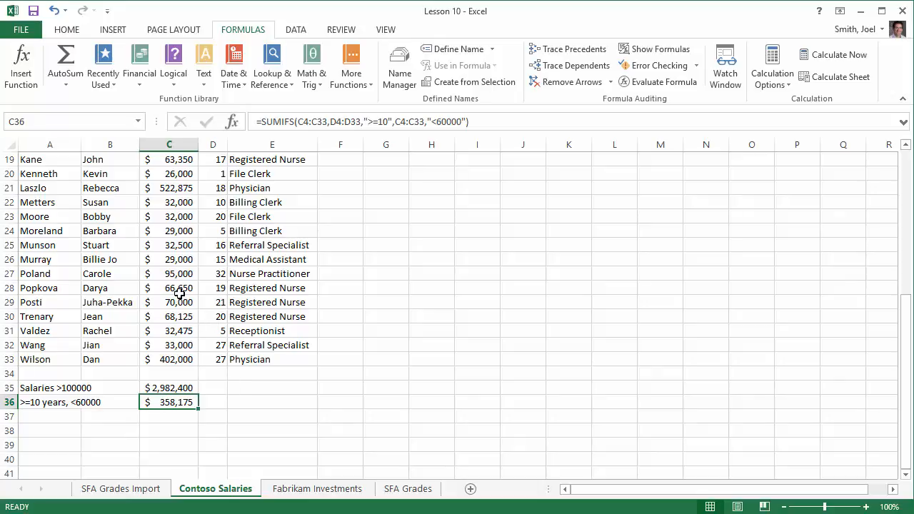
scroll(184, 310, up, 6)
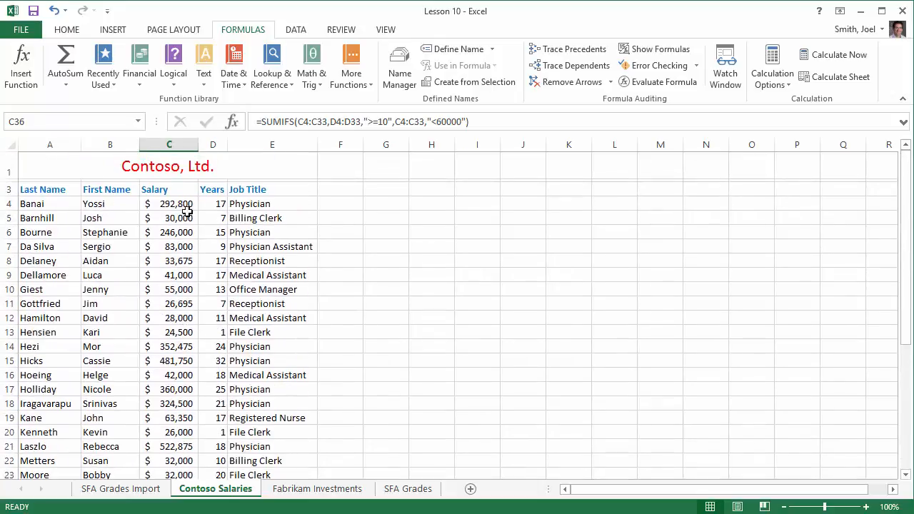
scroll(177, 392, down, 6)
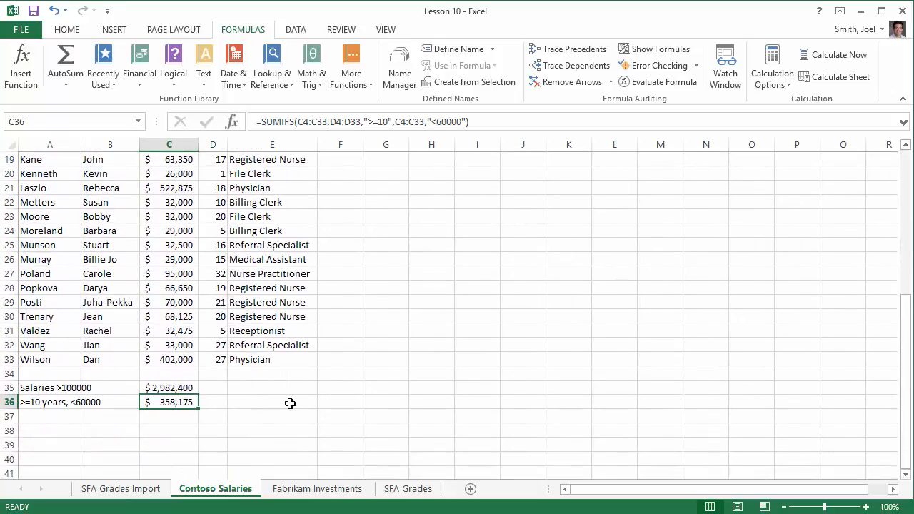